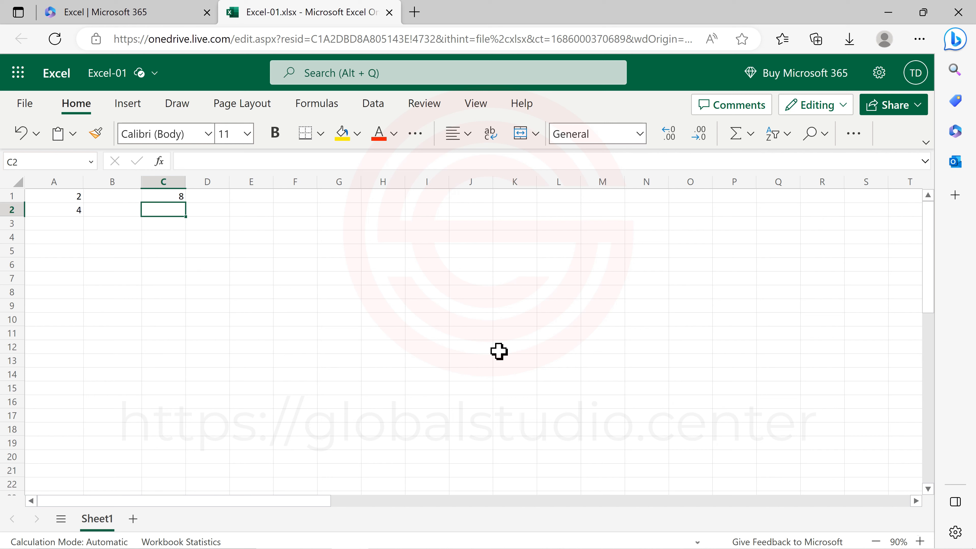
Change the formula in C1 to subtract A2 from A1 (=A1-A2).
key(Up)
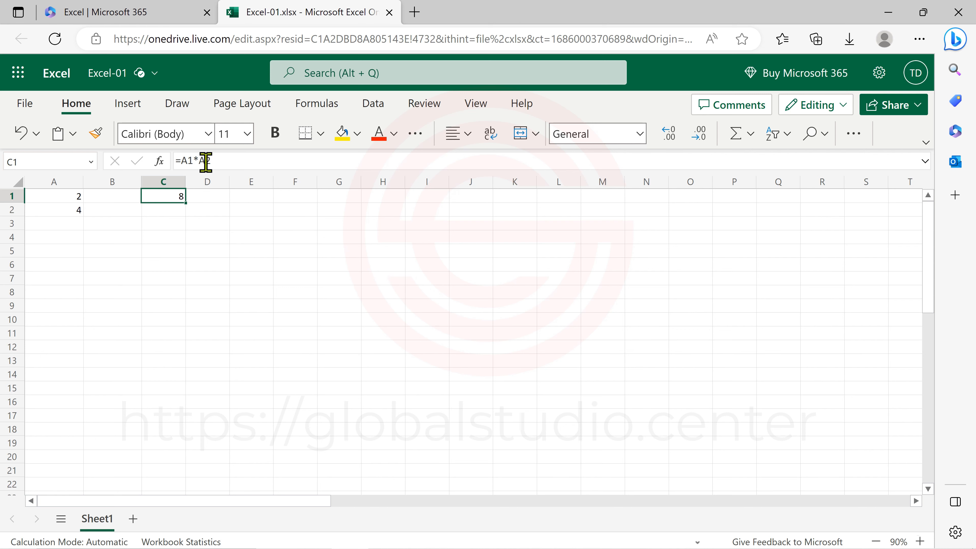
click(196, 161)
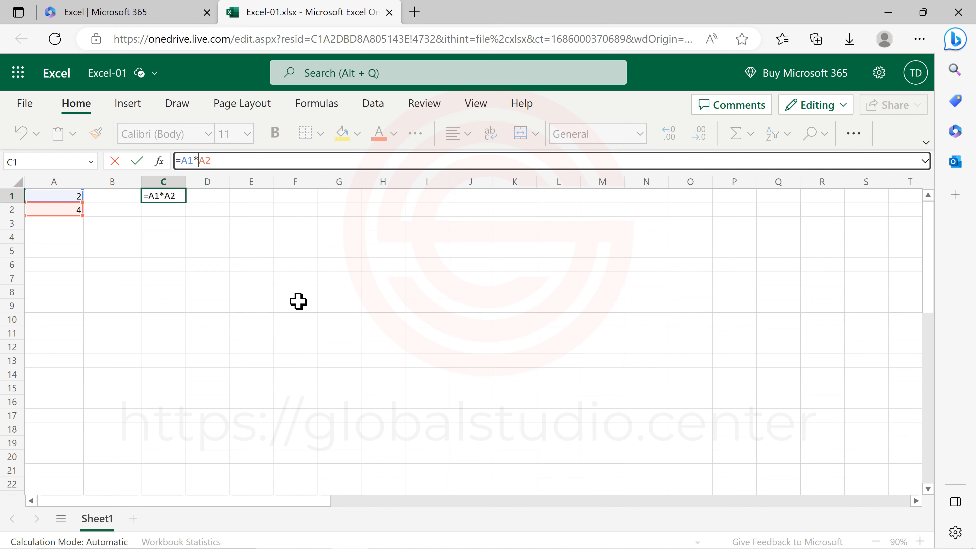
key(BackSpace)
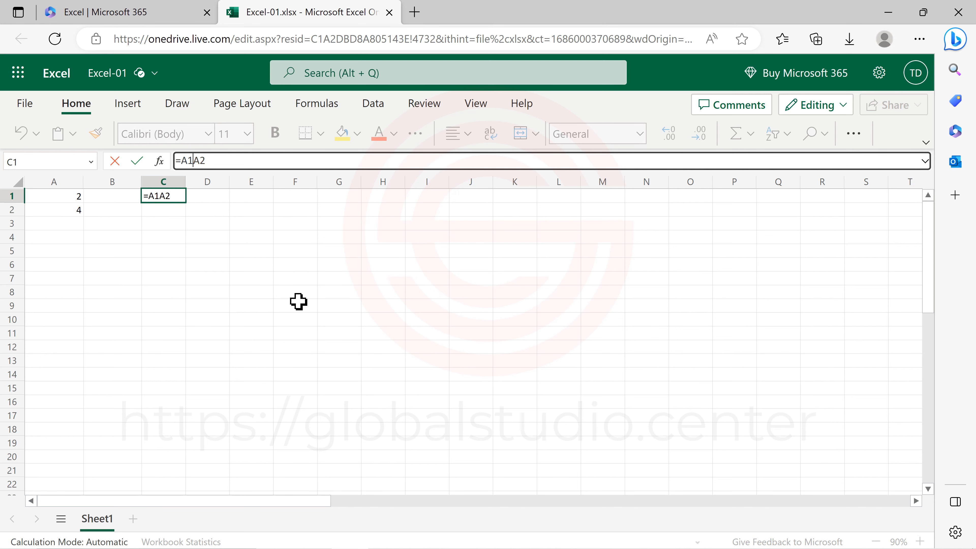
text(-)
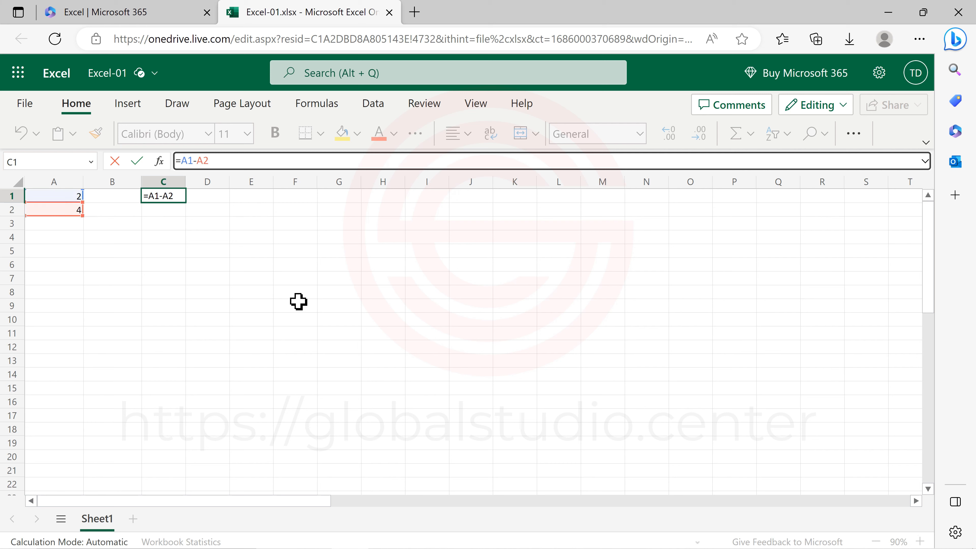
key(Return)
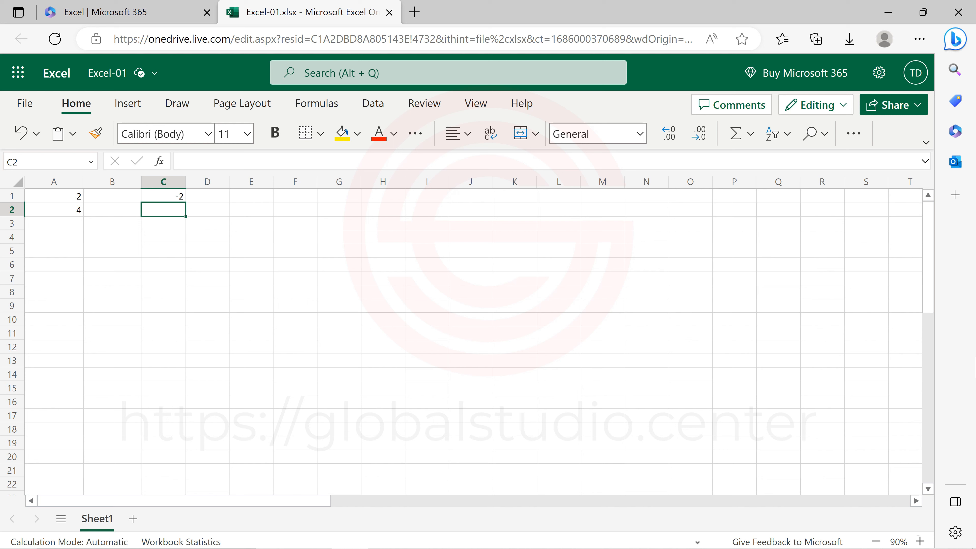
Change the formula in C1 to divide A1 by A2 (=A1/A2).
key(Up)
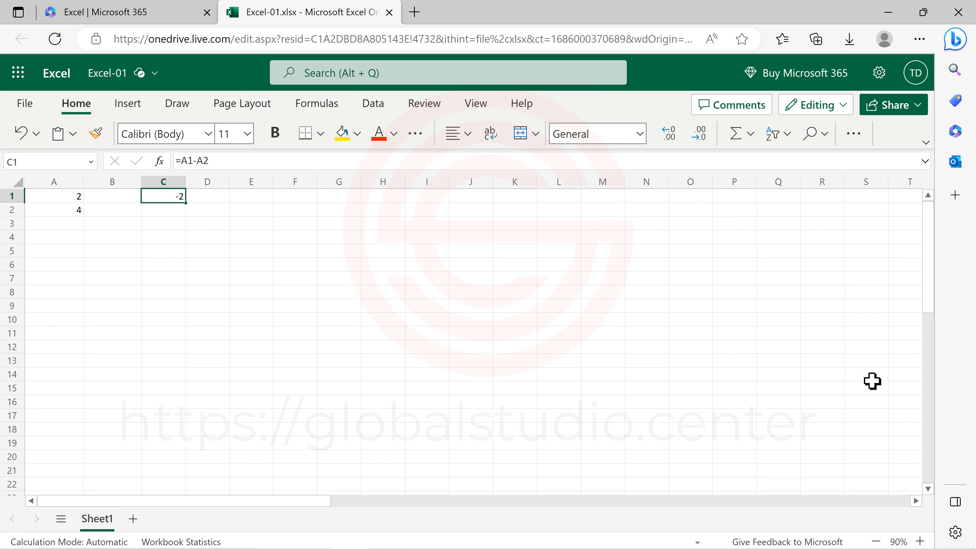
click(201, 160)
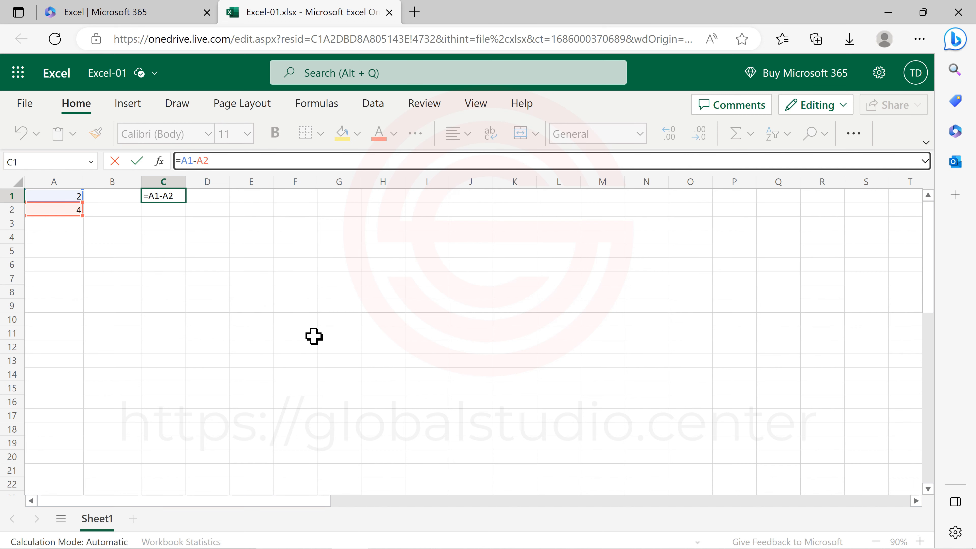
key(BackSpace)
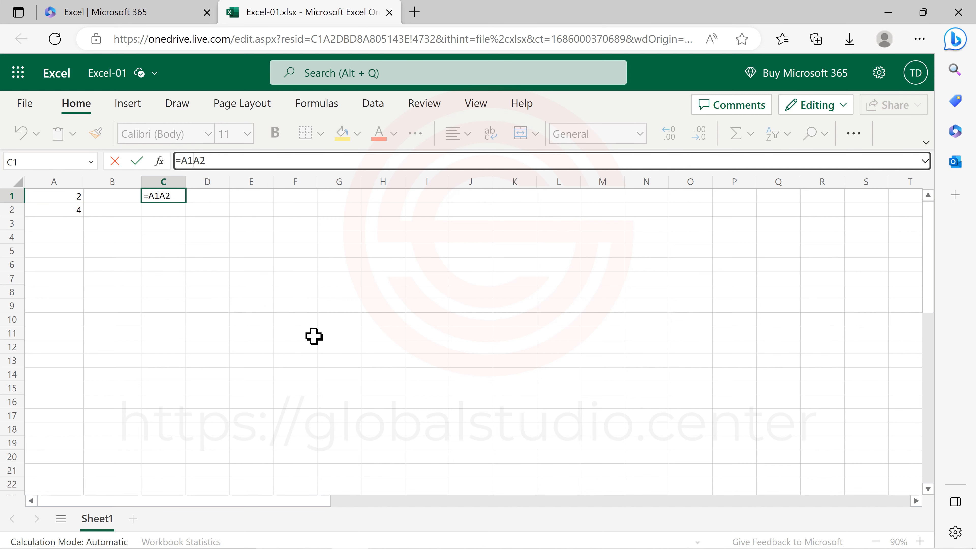
text(/)
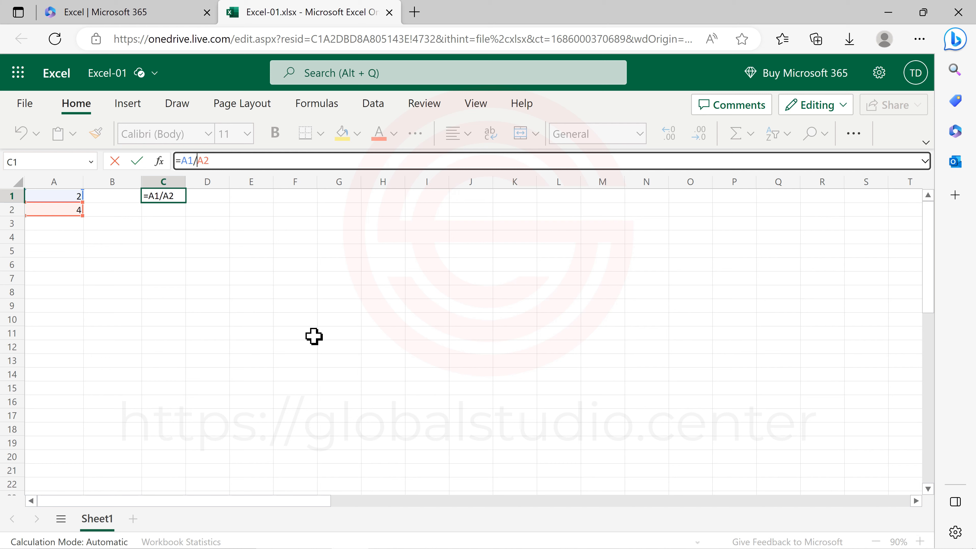
key(Return)
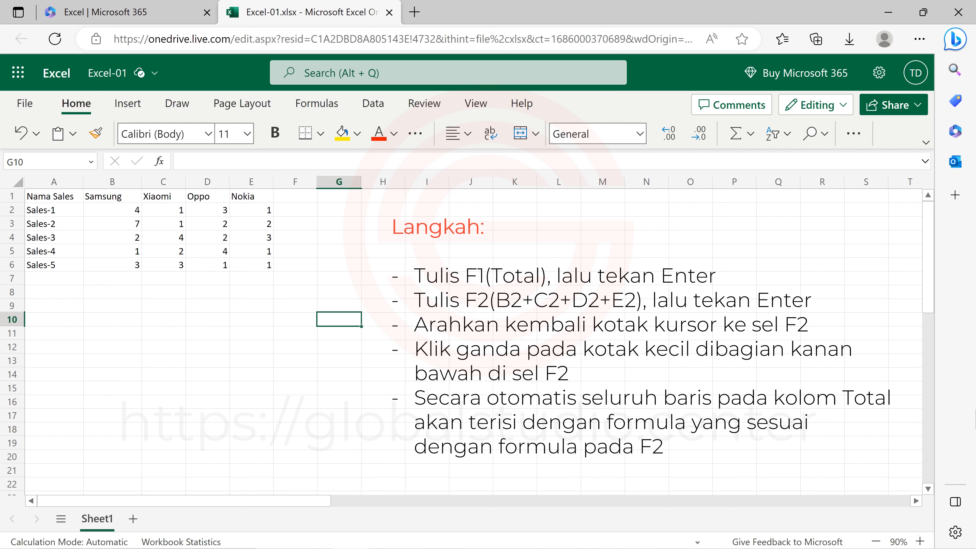
Enter the column header Total in cell F1, beside the Nokia header.
key(Up)
key(Up)
key(Up)
key(Up)
key(Up)
key(Up)
key(Up)
key(Up)
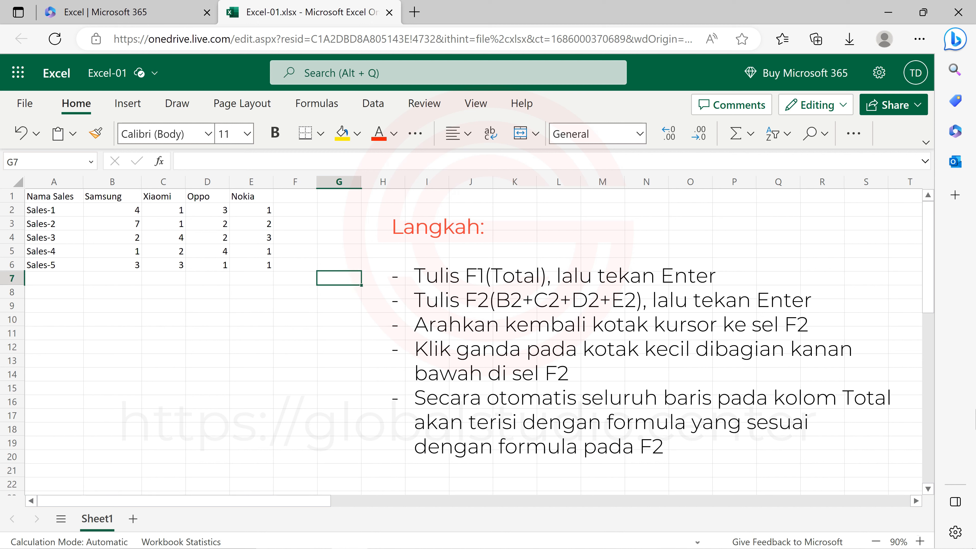
key(Up)
key(Left)
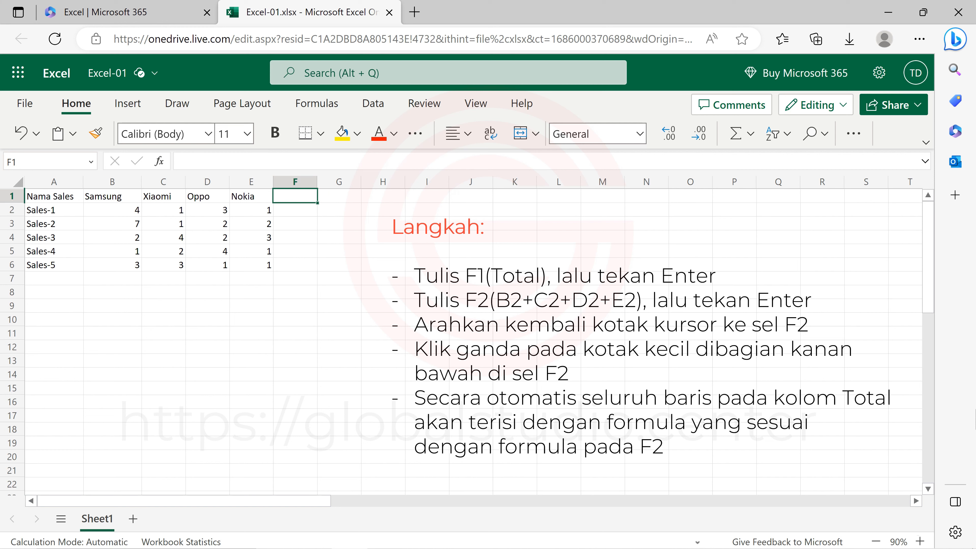
text(Tot)
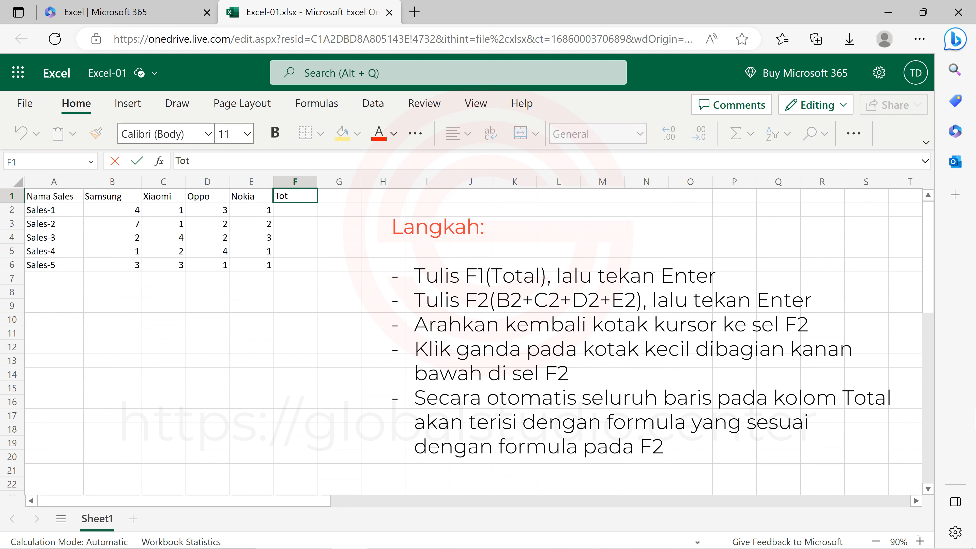
text(al)
key(Return)
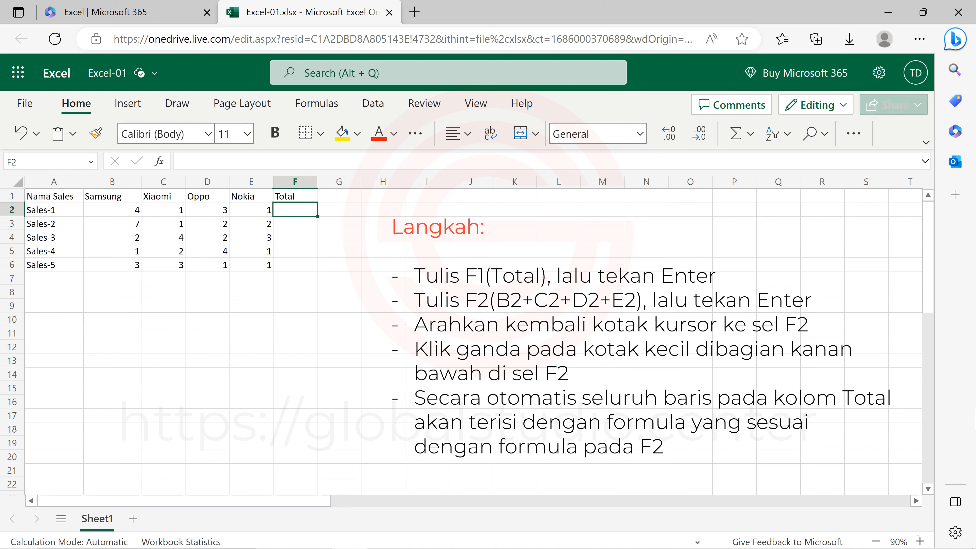
Enter =B2+C2+D2+E2 in F2 to total the Sales-1 row, and fill the formula down through F6.
text(=)
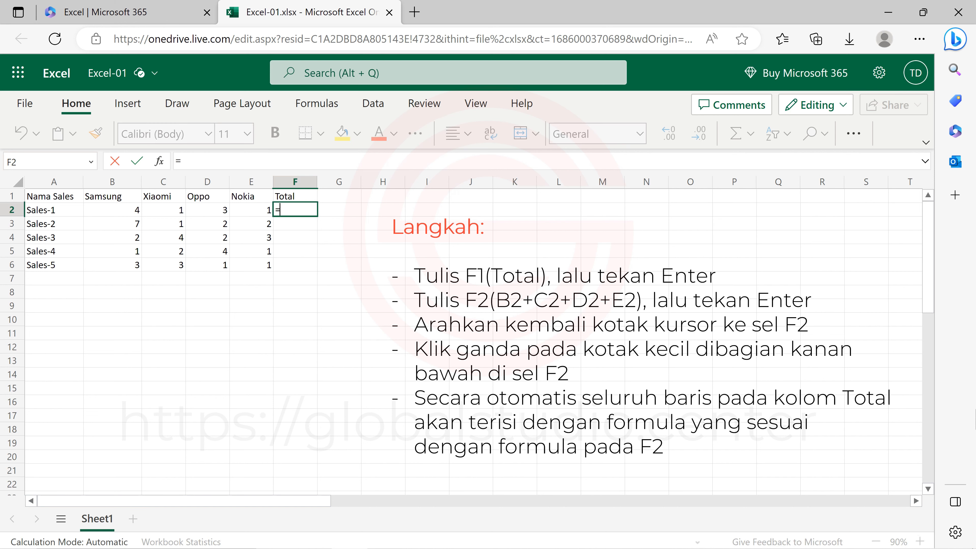
key(Left)
key(Left)
key(Left)
key(Left)
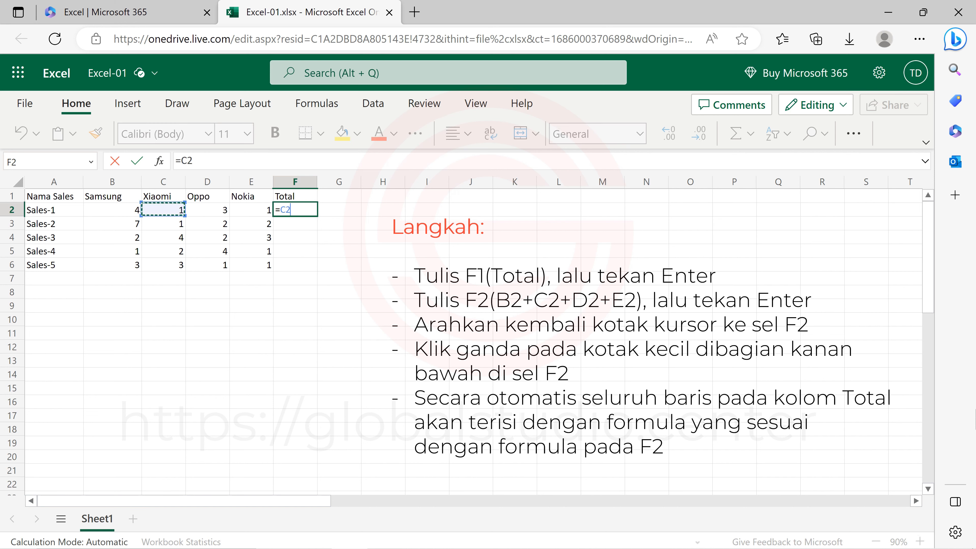
text(+)
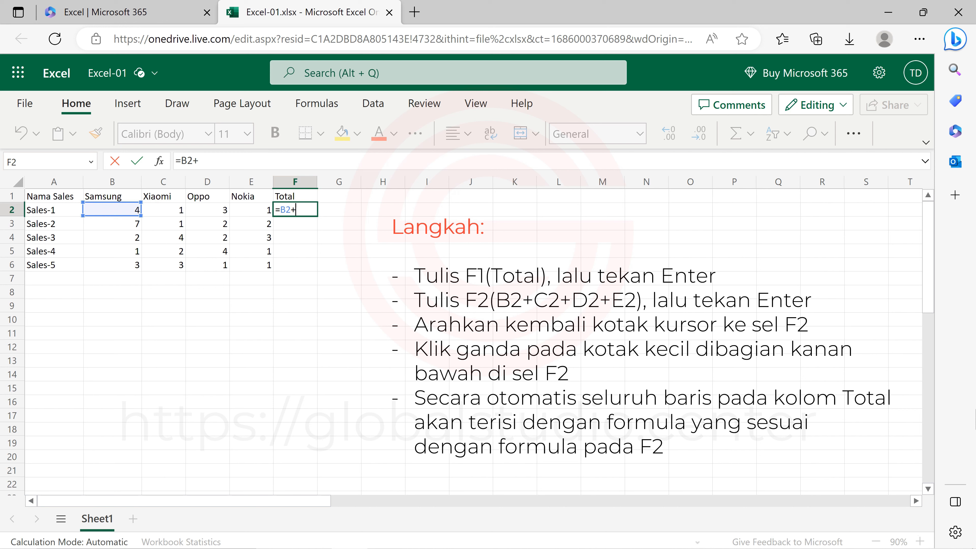
key(Left)
key(Left)
key(Left)
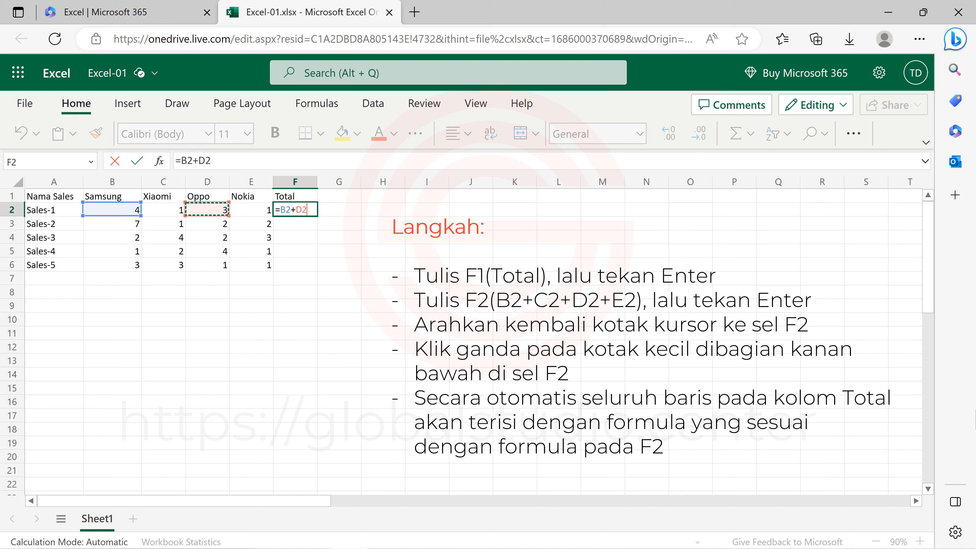
text(+)
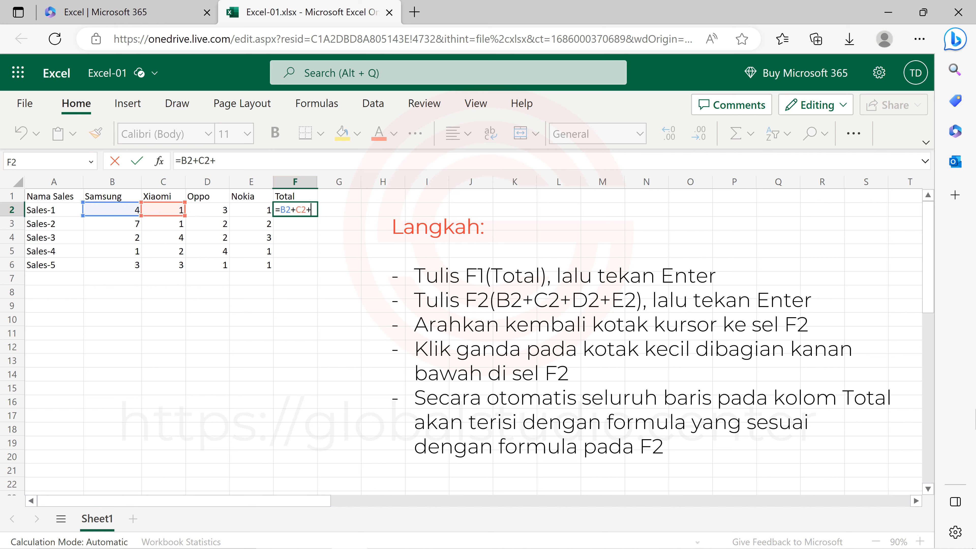
key(Left)
key(Left)
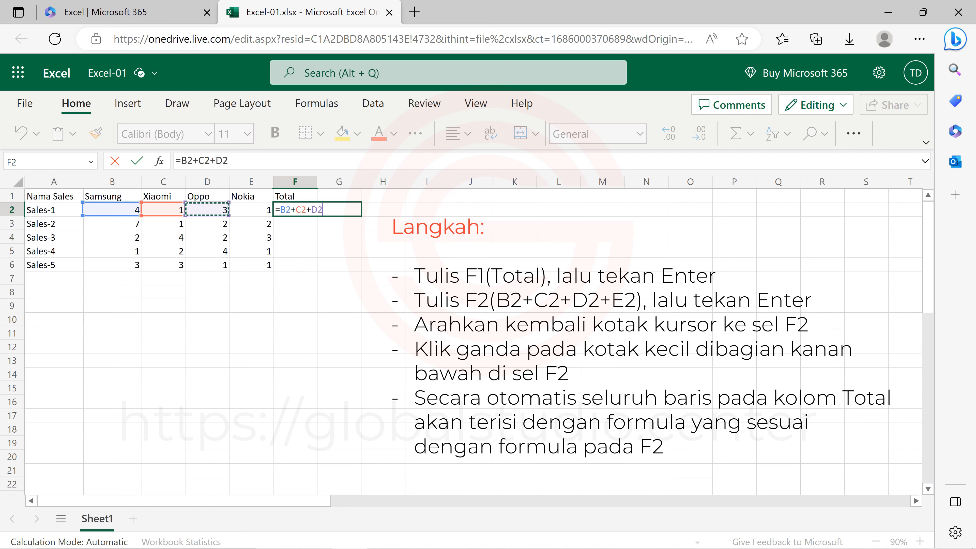
text(+)
key(Left)
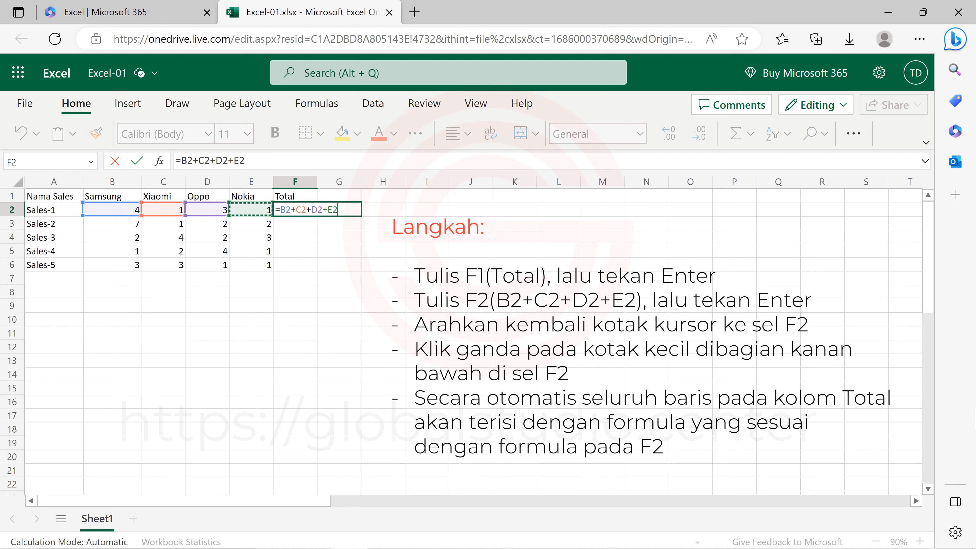
key(Return)
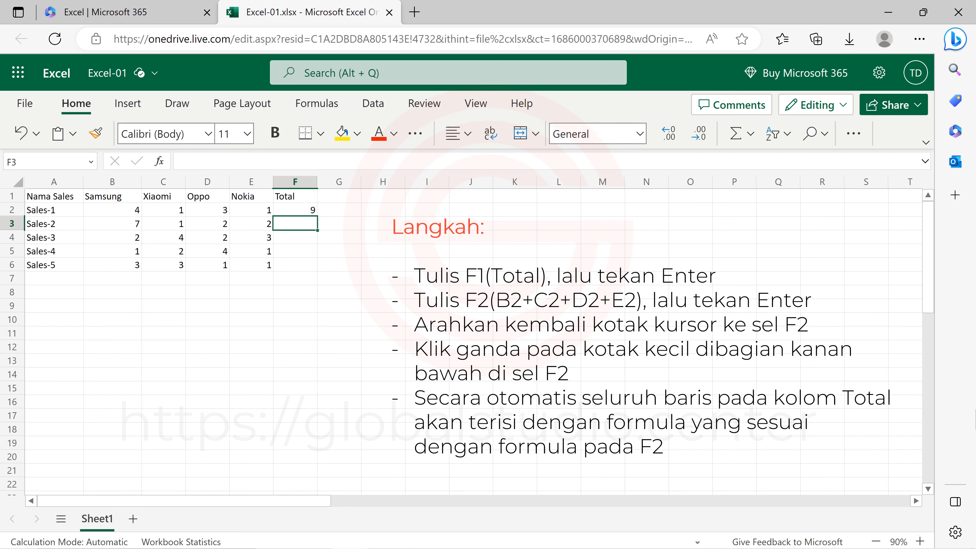
key(Up)
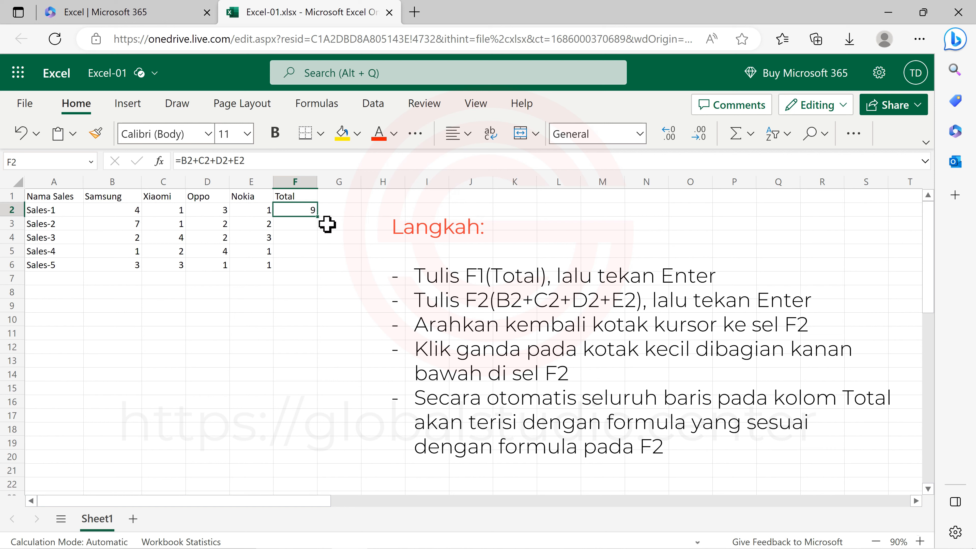
double_click(318, 218)
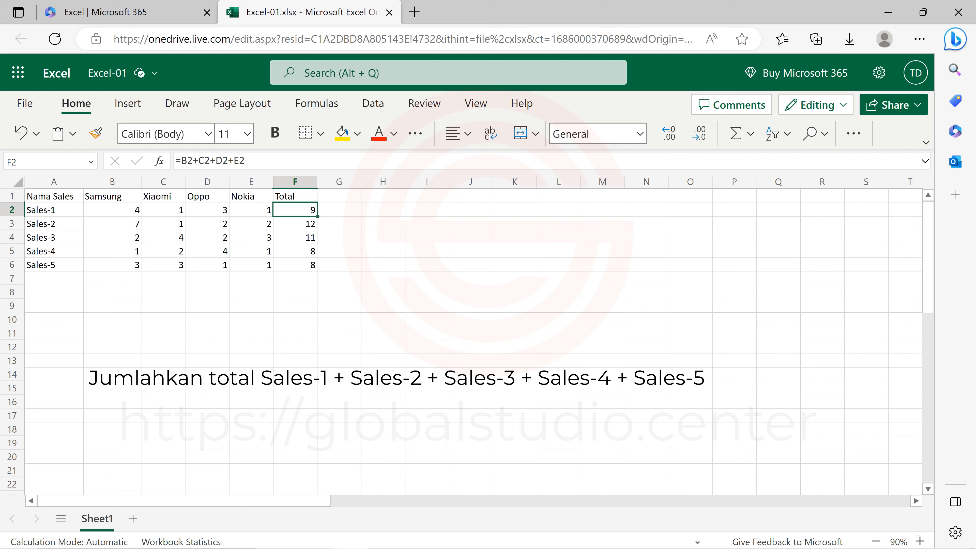
Enter =F2+F3+F4+F5+F6 in F7 to add up the totals of Sales-1 to Sales-5.
key(Down)
key(Down)
key(Down)
key(Down)
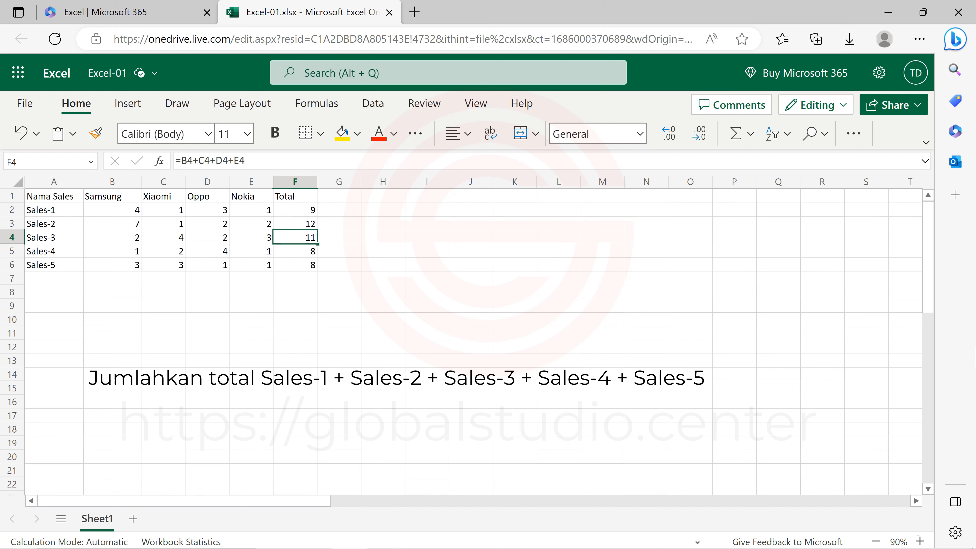
key(Down)
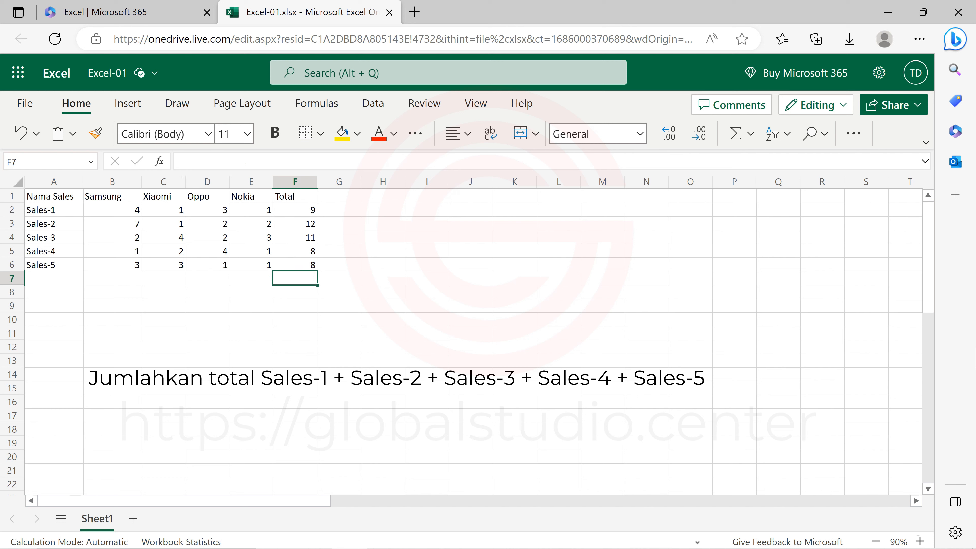
text(=)
key(Up)
key(Up)
key(Up)
key(Up)
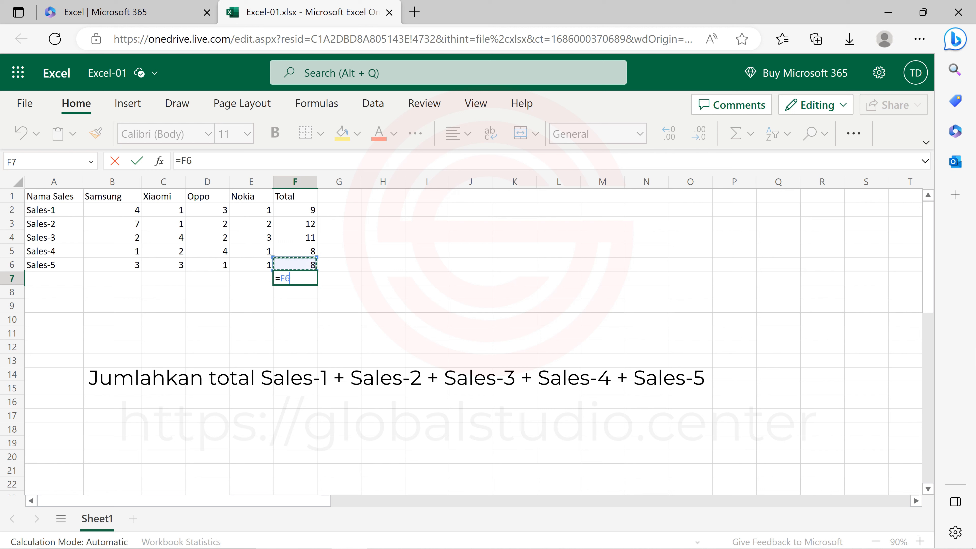
key(Up)
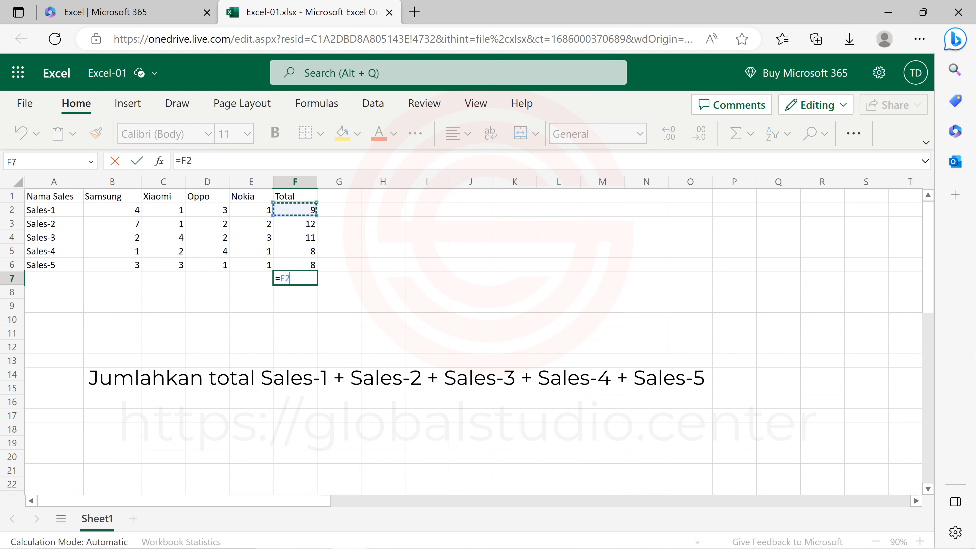
text(+)
key(Up)
key(Up)
key(Up)
key(Up)
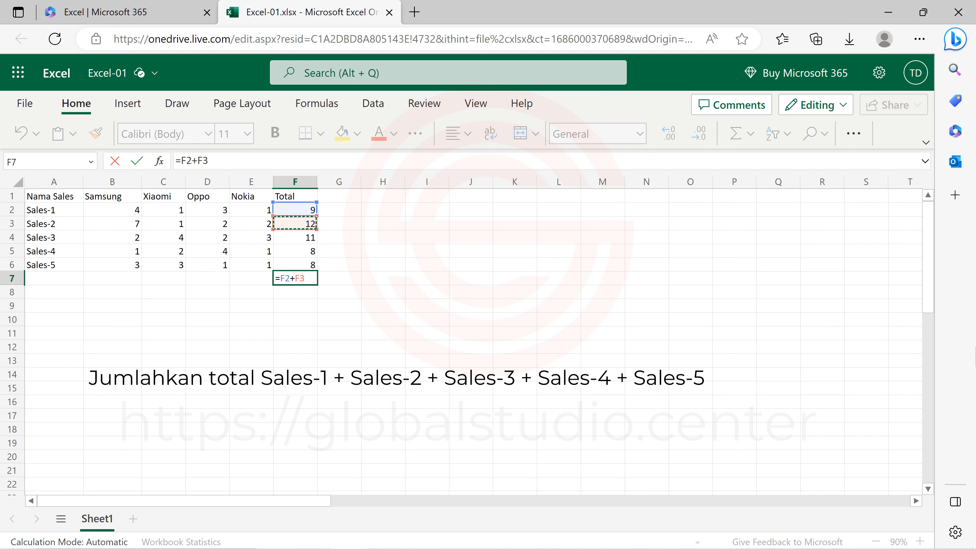
text(+)
key(Up)
key(Up)
key(Up)
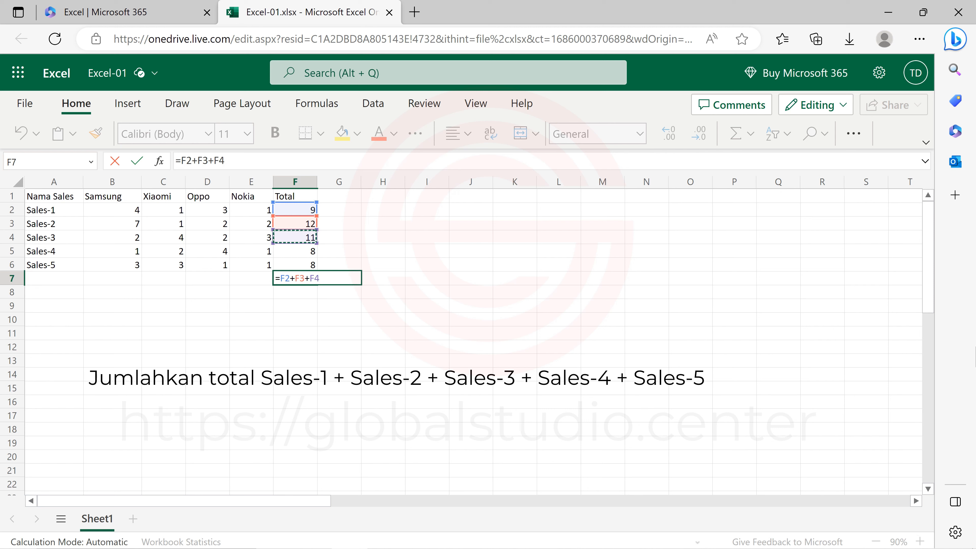
text(+)
key(Up)
key(Up)
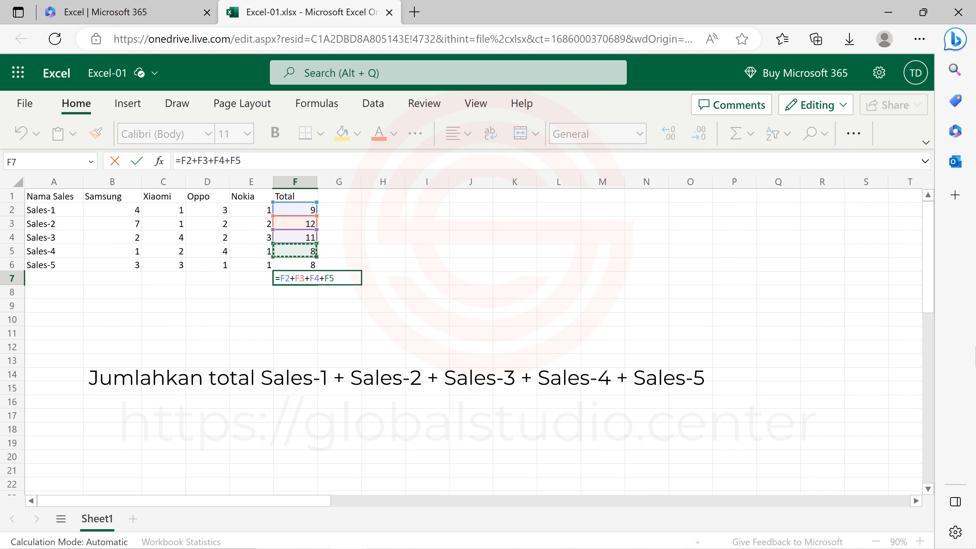
text(+)
key(Up)
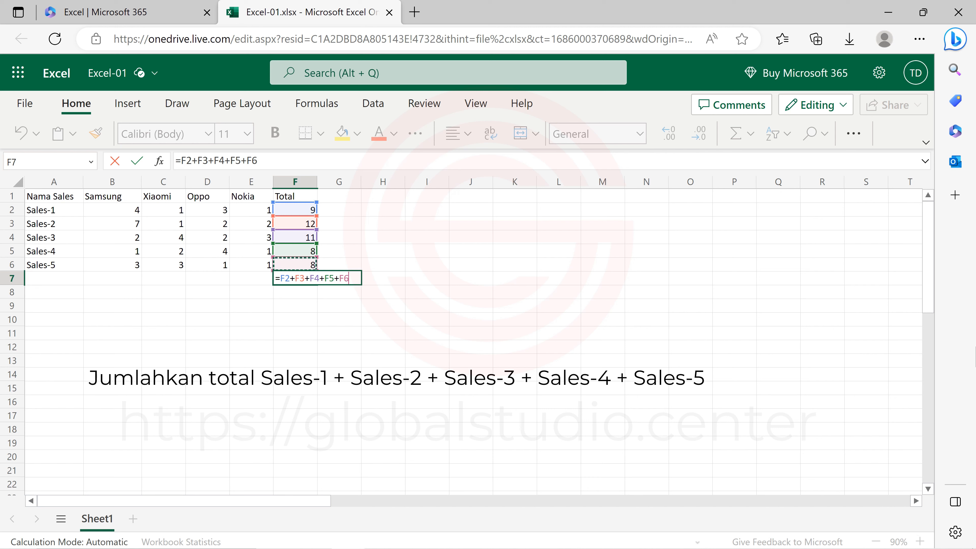
key(Return)
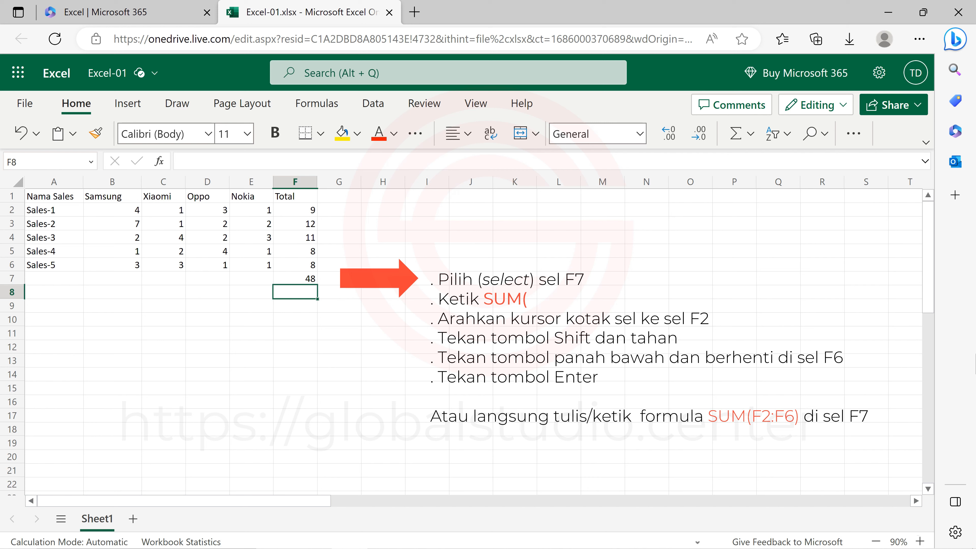
Replace the addition formula in F7 with =SUM(F2:F6) to total the sales of Sales-1 to Sales-5.
key(Up)
key(Delete)
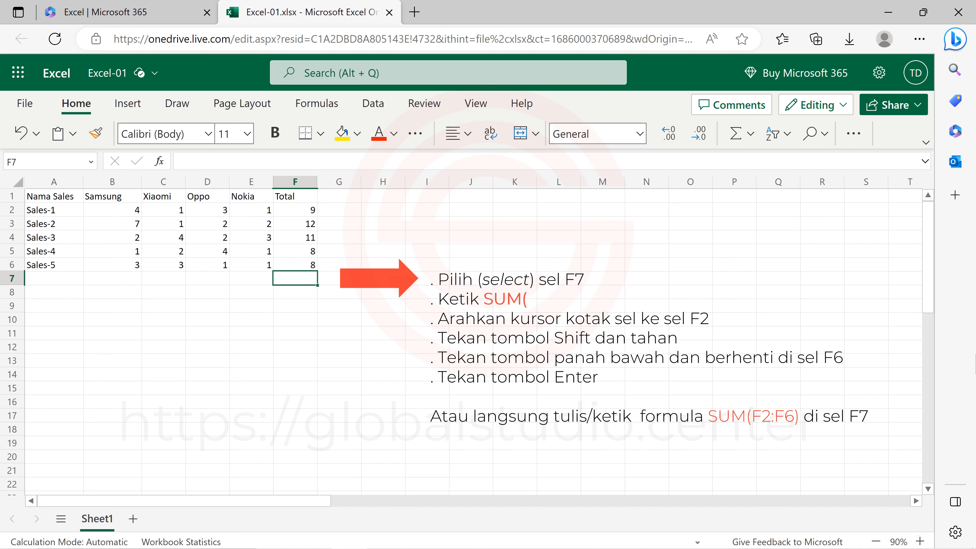
text(=su)
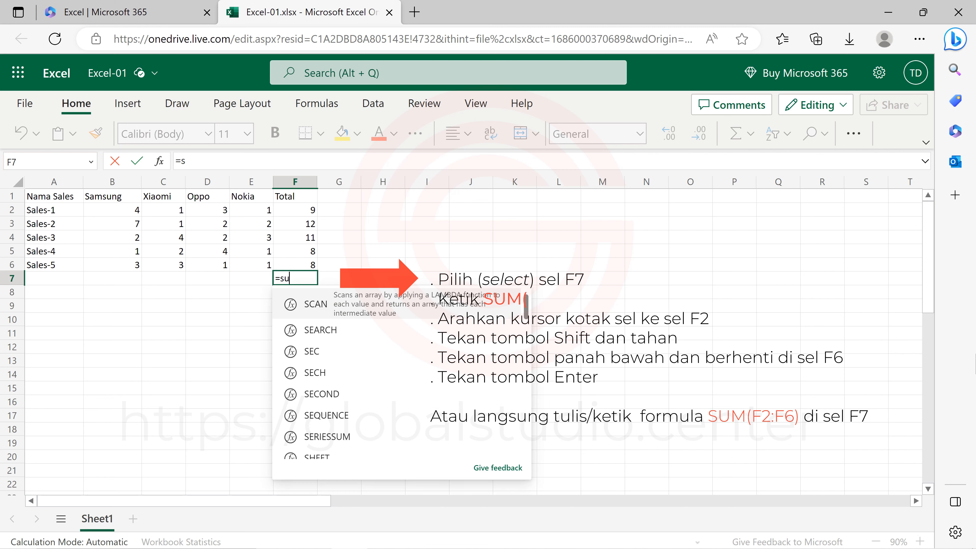
text(m()
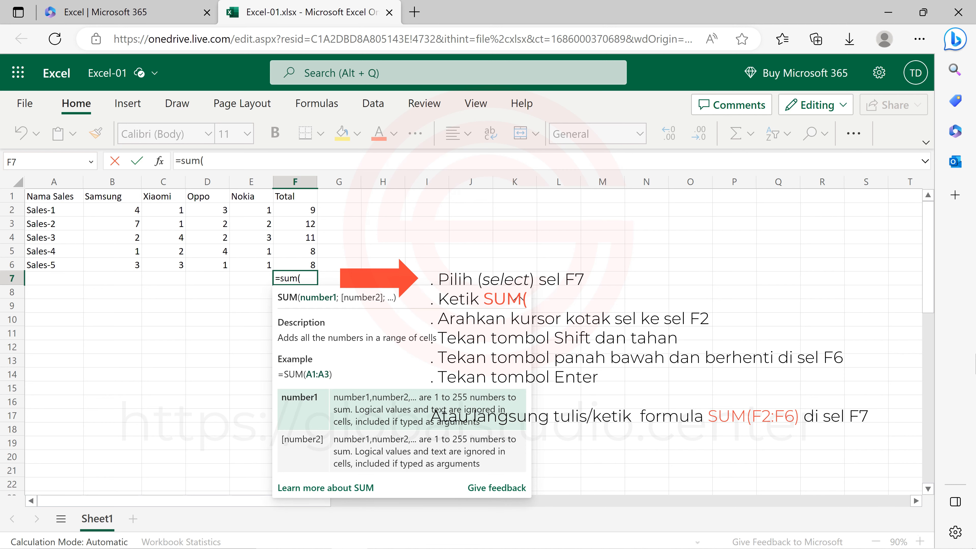
key(Up)
key(Up)
key(Up)
key(Up)
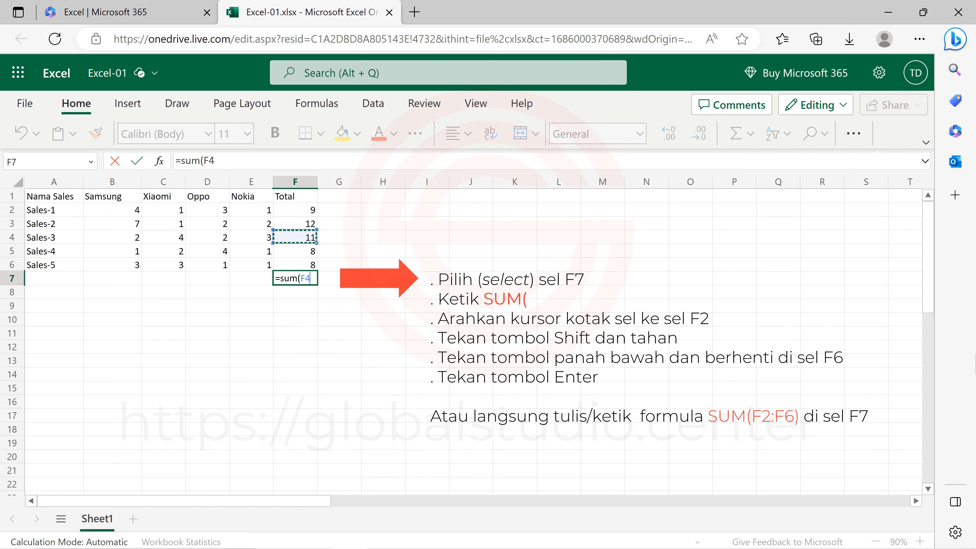
key(Up)
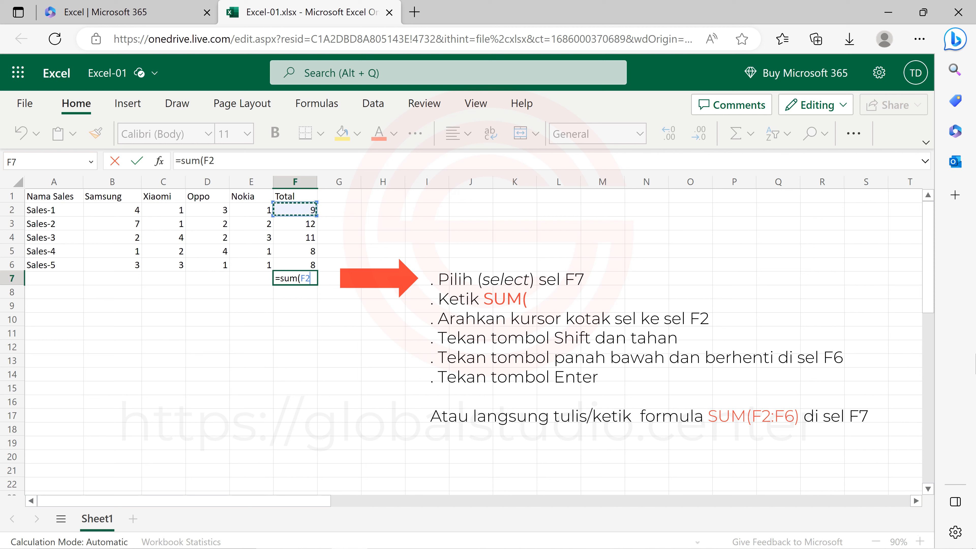
key(shift+Down)
key(shift+Down)
key(shift+Down)
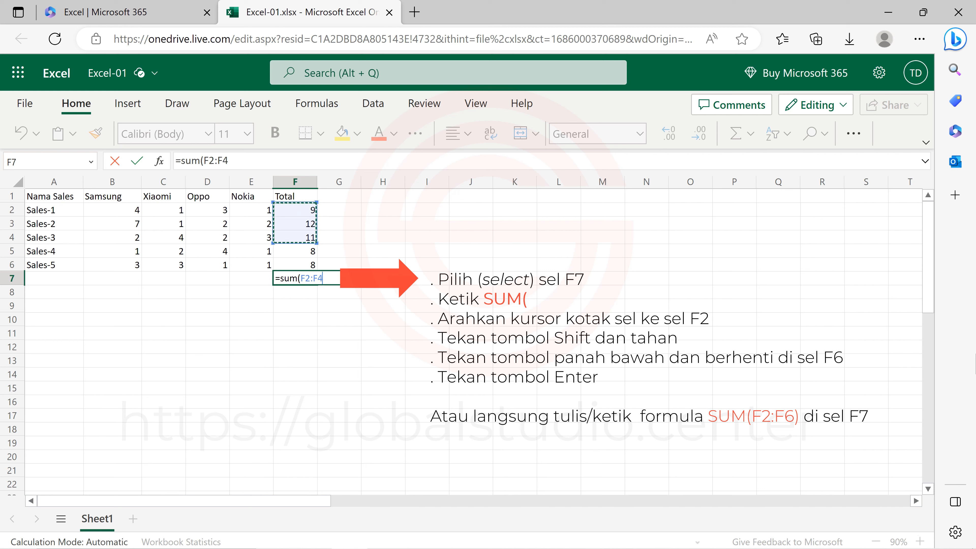
key(shift+Down)
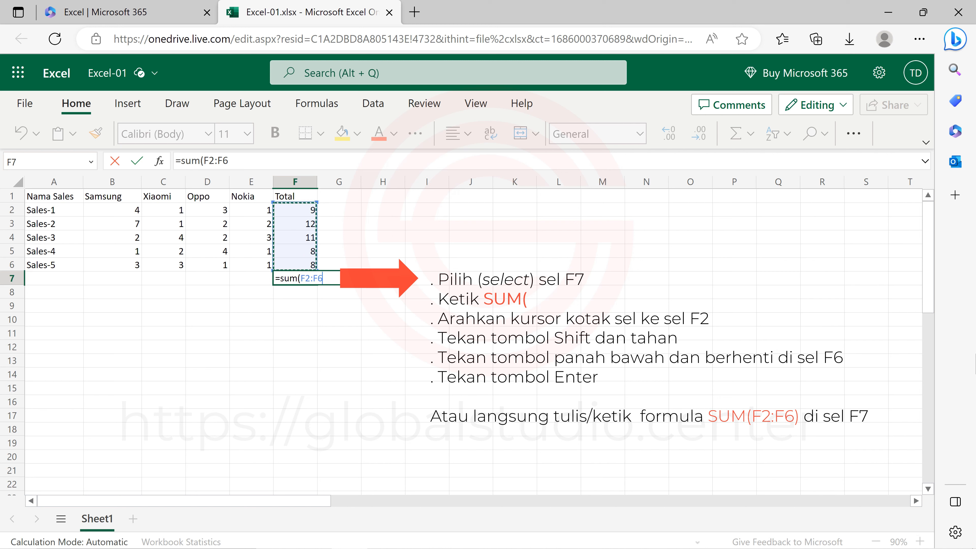
text())
key(Return)
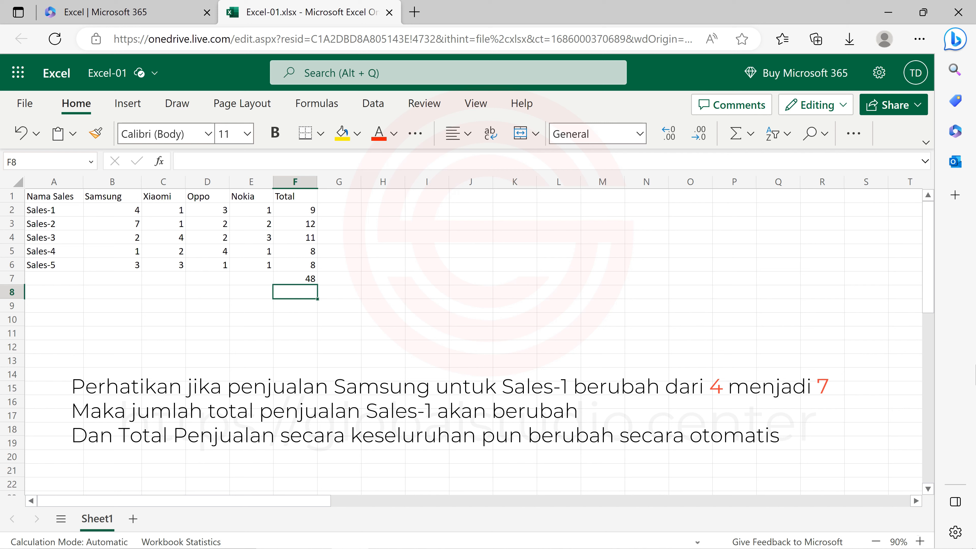
Change the Samsung sales figure for Sales-1 in B2 to 7.
key(Left)
key(Left)
key(Left)
key(Left)
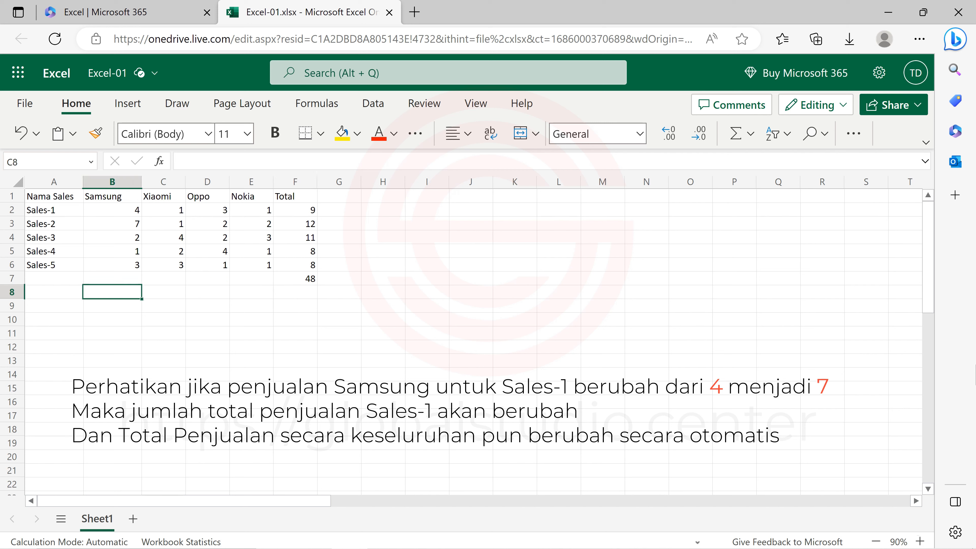
key(Up)
key(Up)
key(Up)
key(Up)
key(Up)
key(Up)
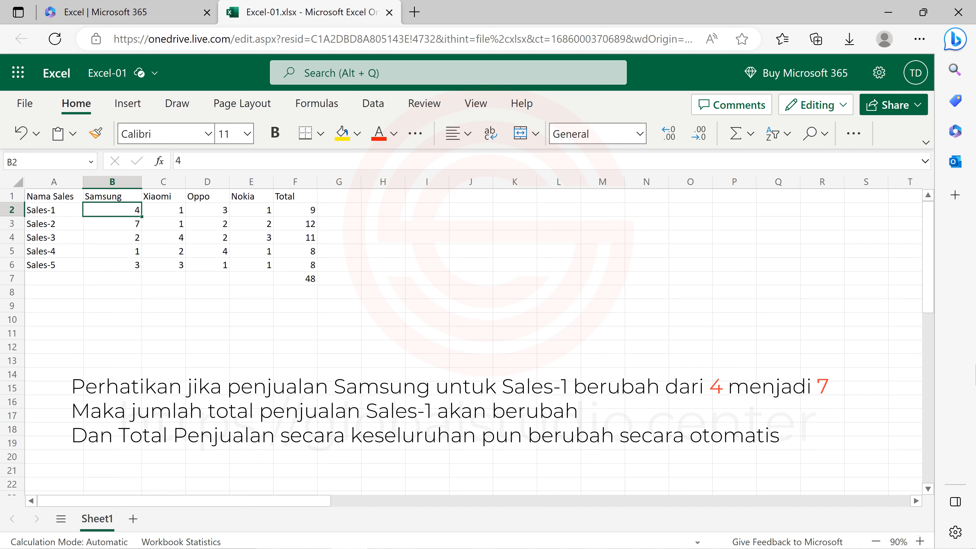
text(7)
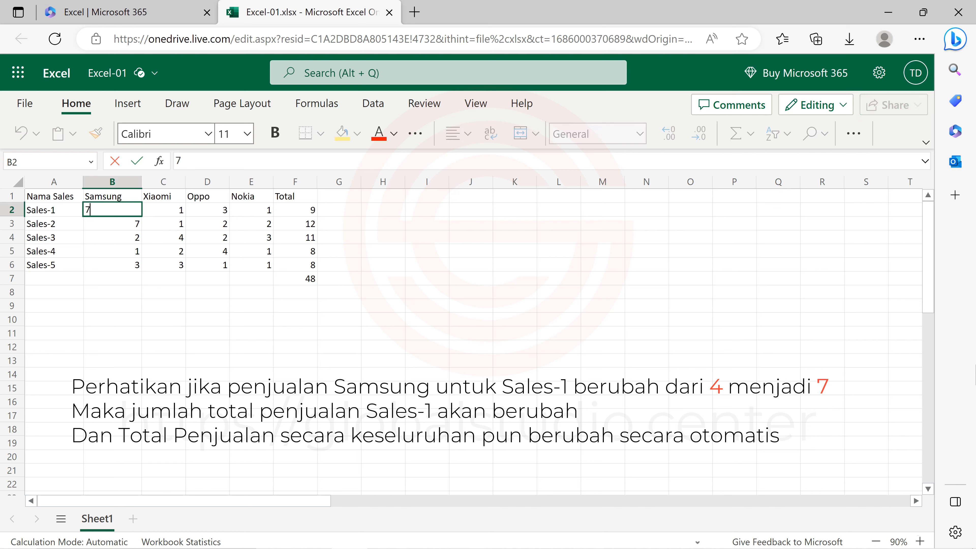
key(Return)
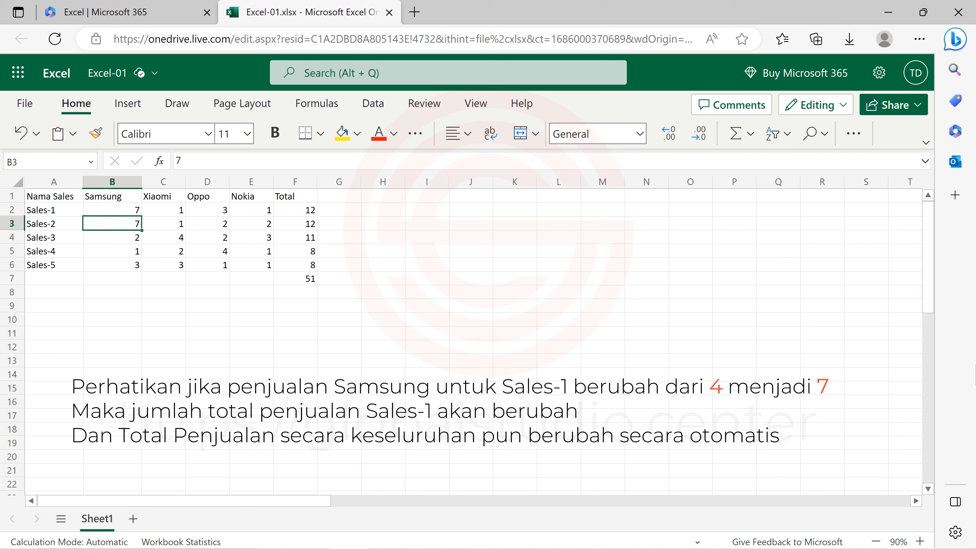
Select the grand total in F7 to check its formula and its value after the Samsung sales change.
key(Down)
key(Down)
key(Down)
key(Down)
key(Down)
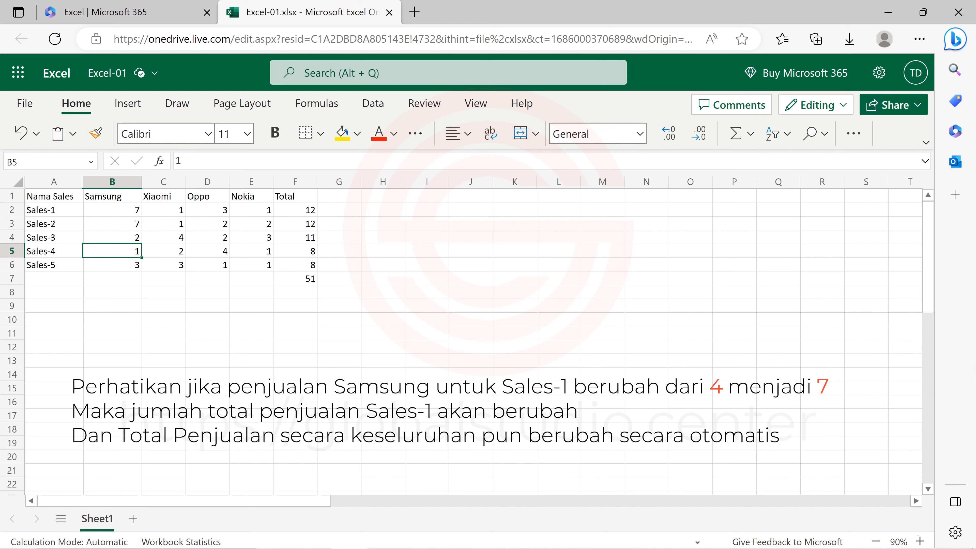
key(Right)
key(Right)
key(Right)
key(Right)
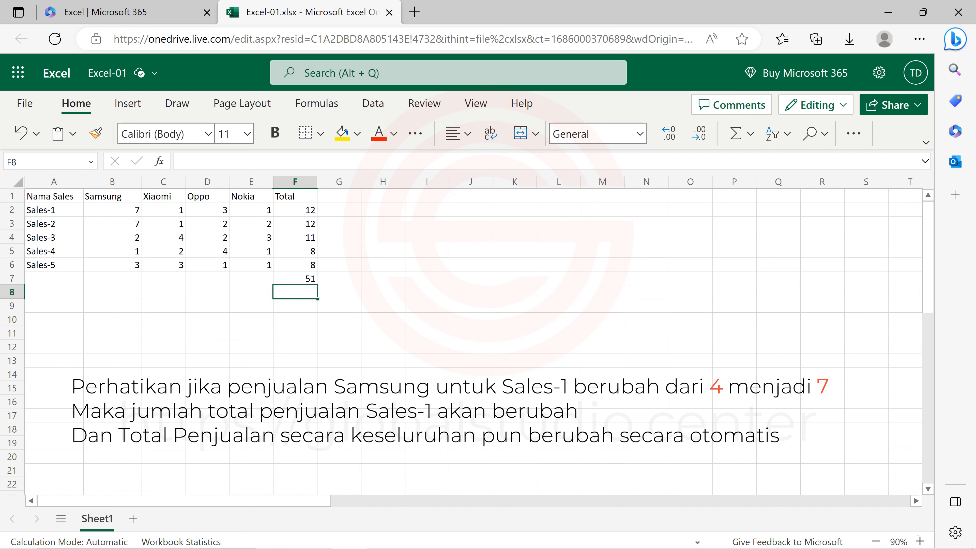
key(Up)
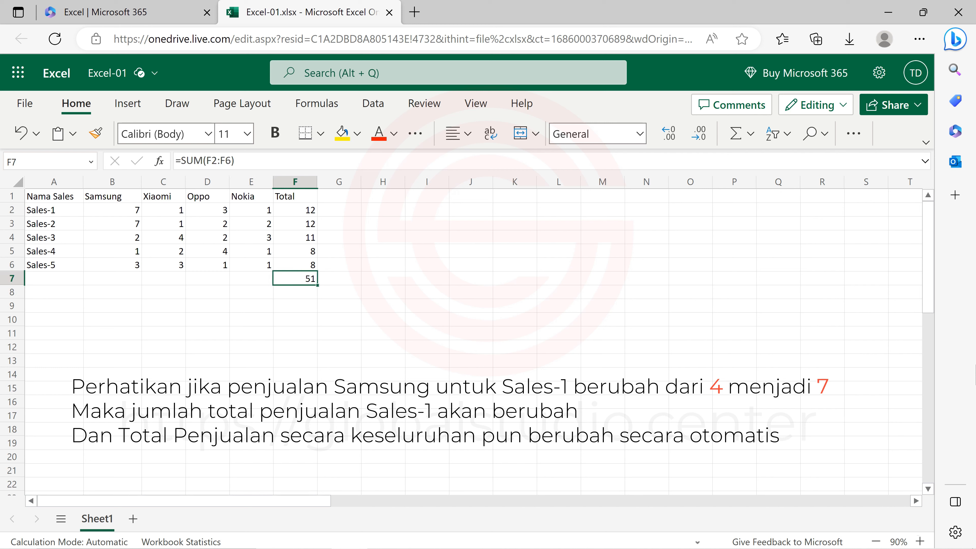